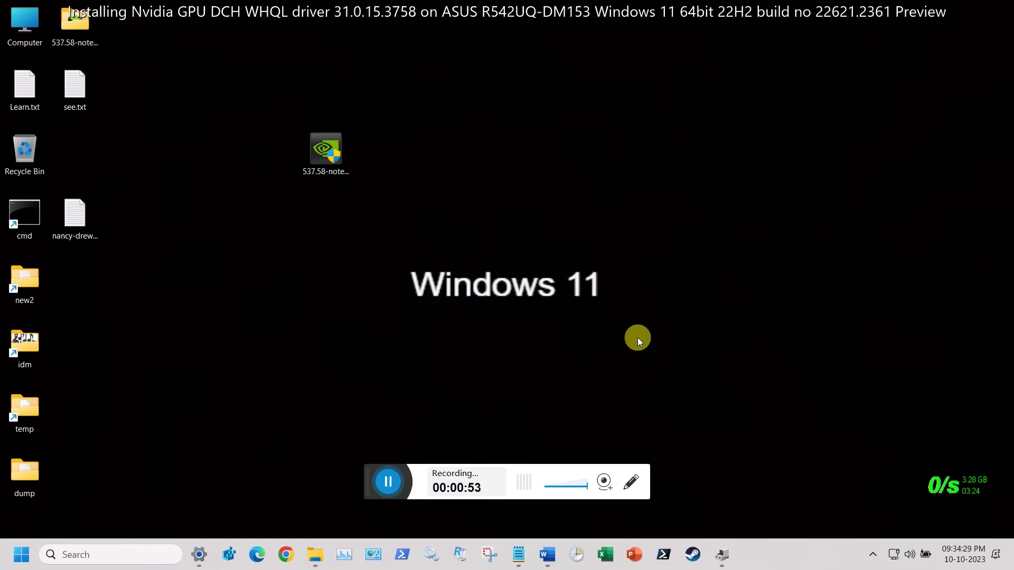
- In Device Manager, check the driver details of the NVIDIA GeForce 940MX, close its properties and minimise the window
click(722, 550)
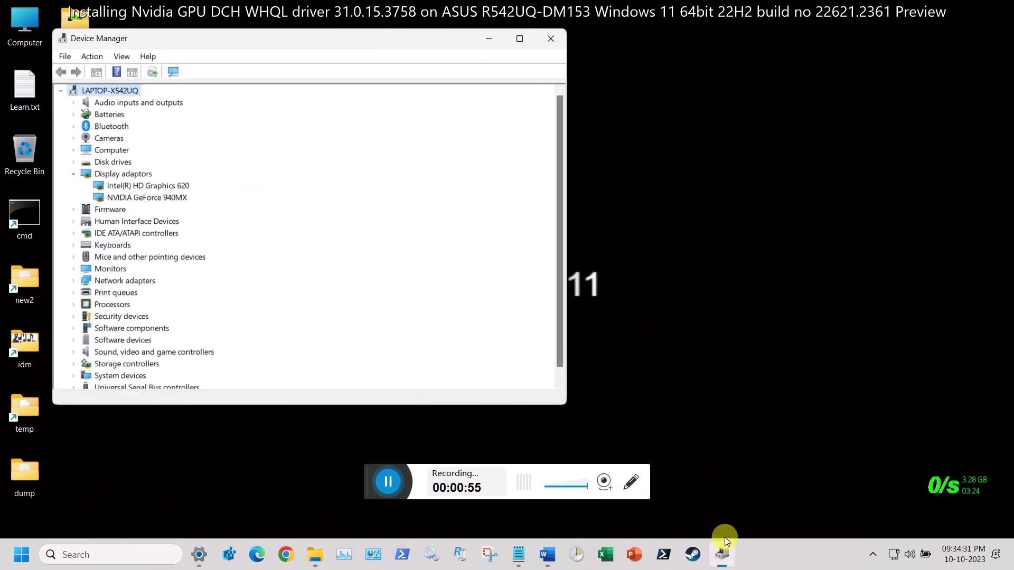
right_click(175, 199)
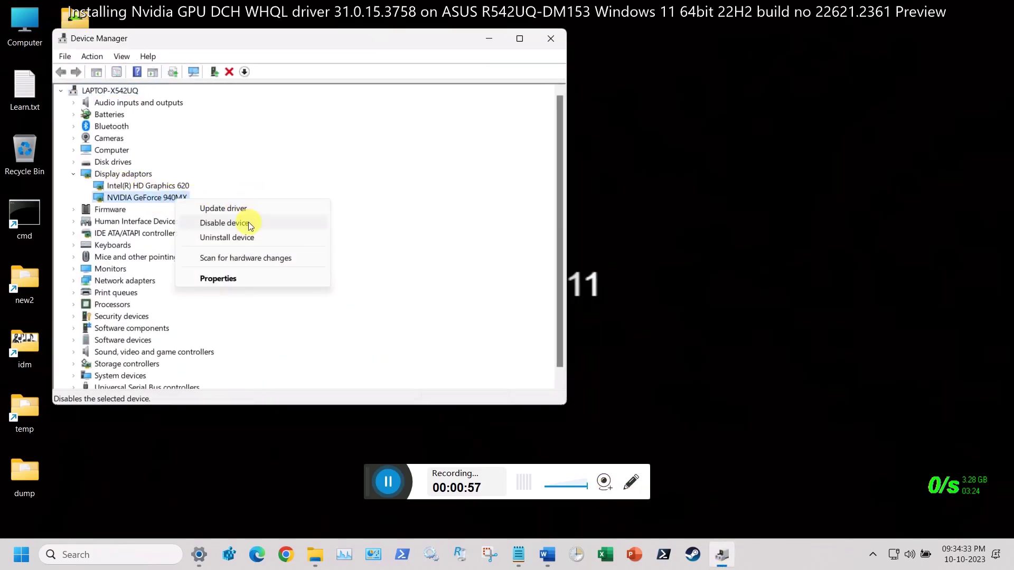
click(232, 279)
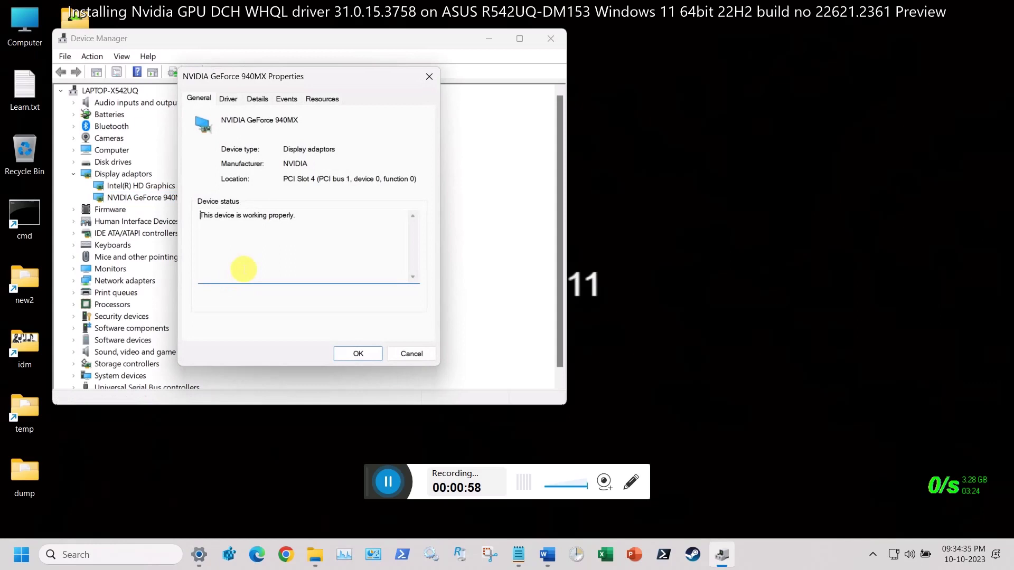
click(238, 101)
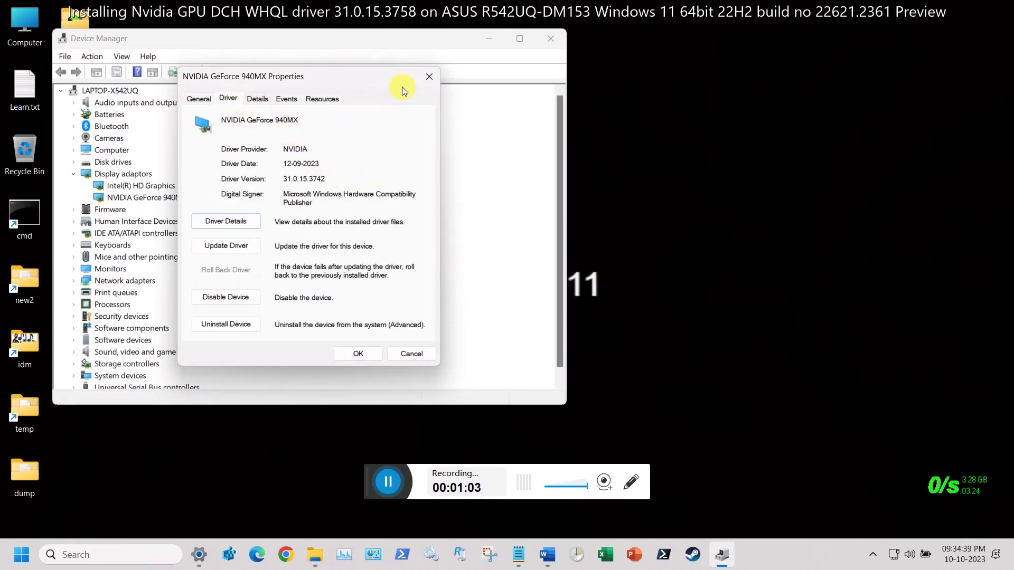
click(428, 77)
click(500, 39)
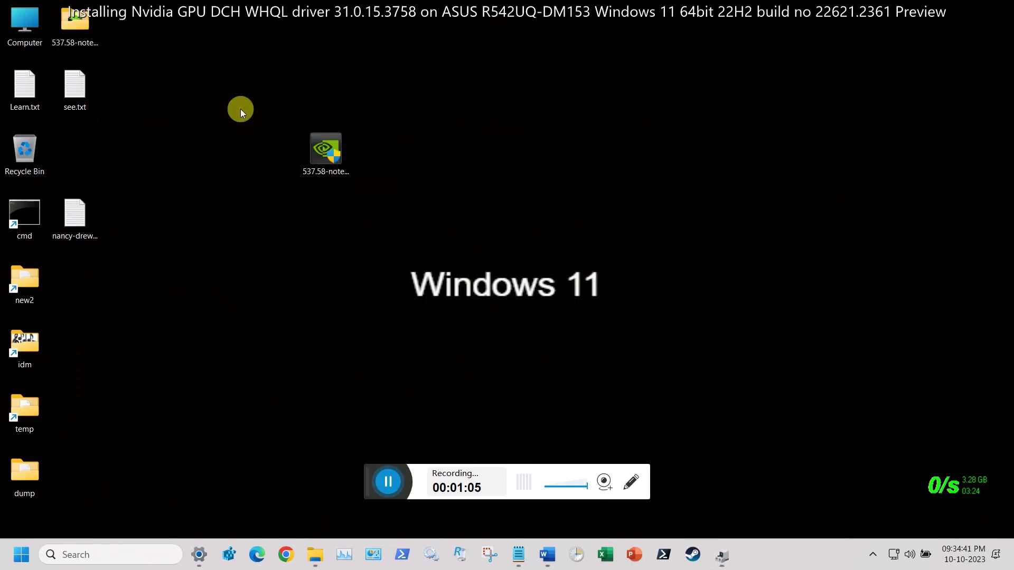
- Run setup.exe as administrator from the desktop's 537.58 notebook driver folder, and move the desktop installer icon clear of the splash screen
right_click(80, 22)
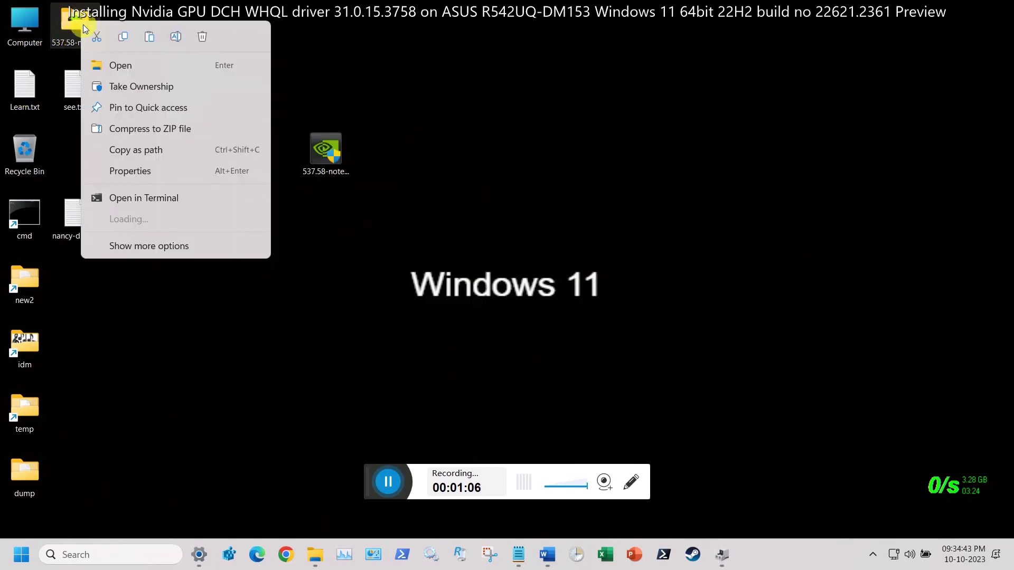
click(117, 63)
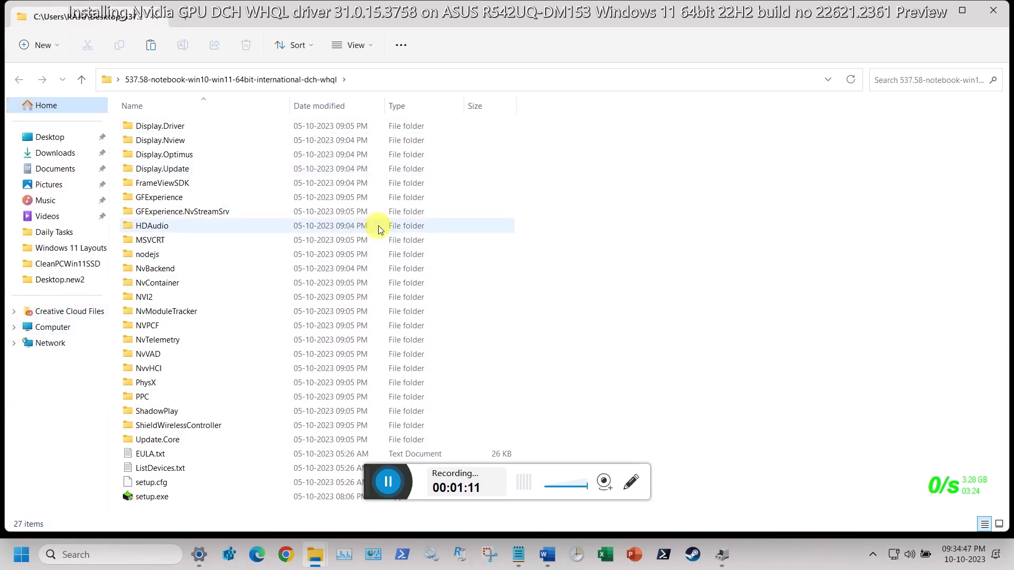
click(149, 497)
right_click(148, 497)
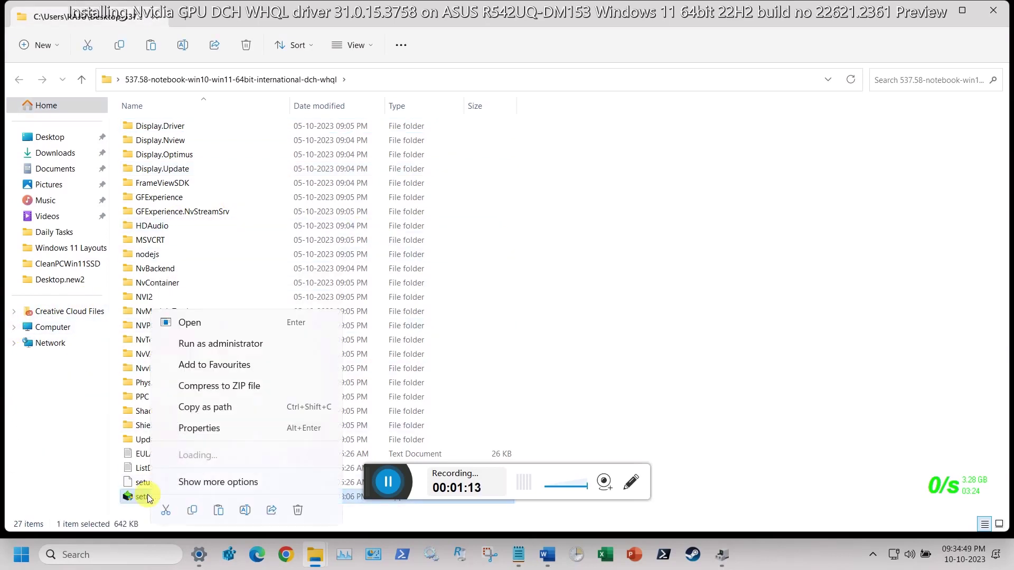
click(249, 344)
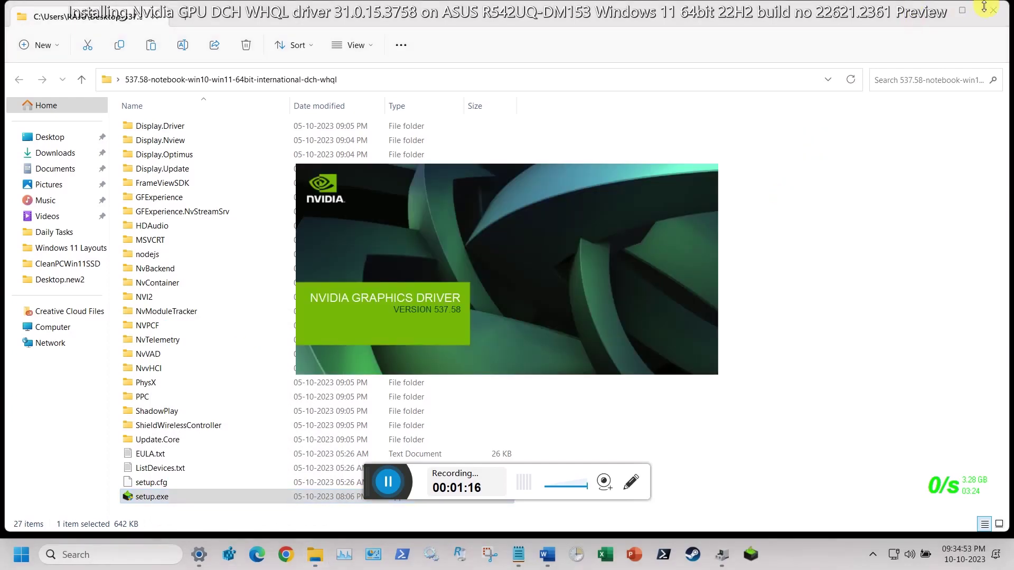
click(932, 18)
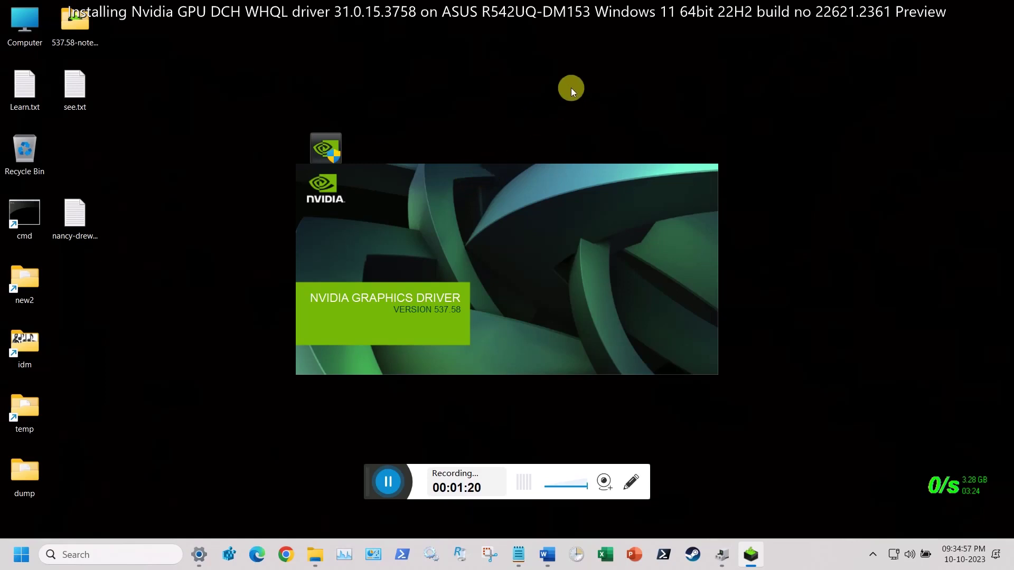
drag(347, 144, 142, 135)
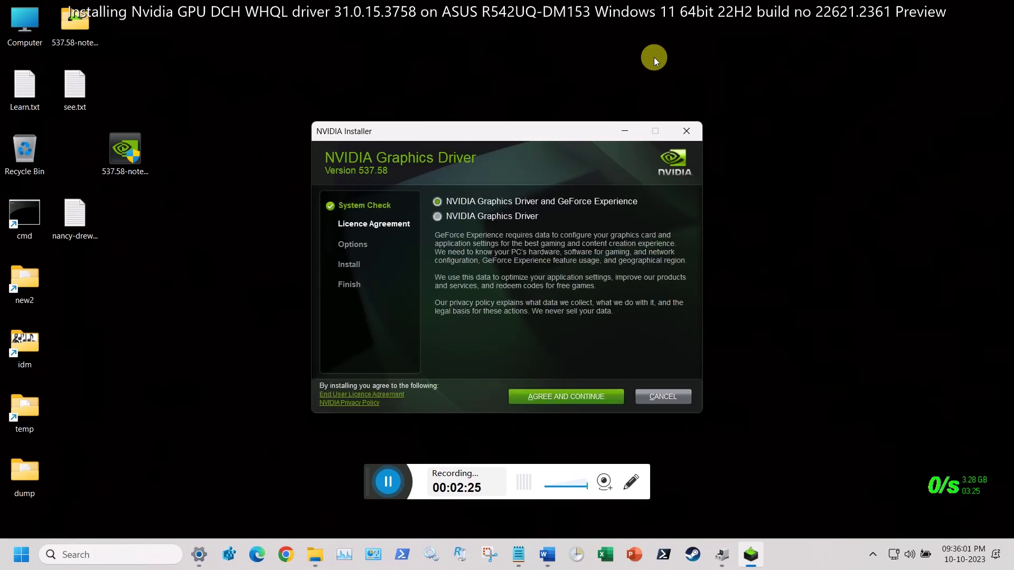
- Choose the NVIDIA Graphics Driver without GeForce Experience, accept the licence and start the Express installation
click(469, 217)
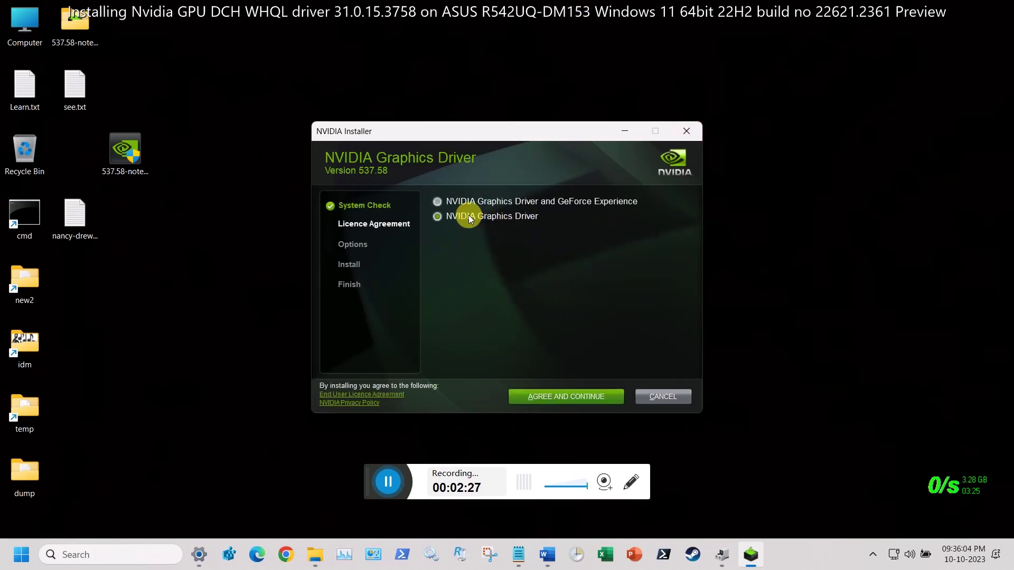
click(563, 400)
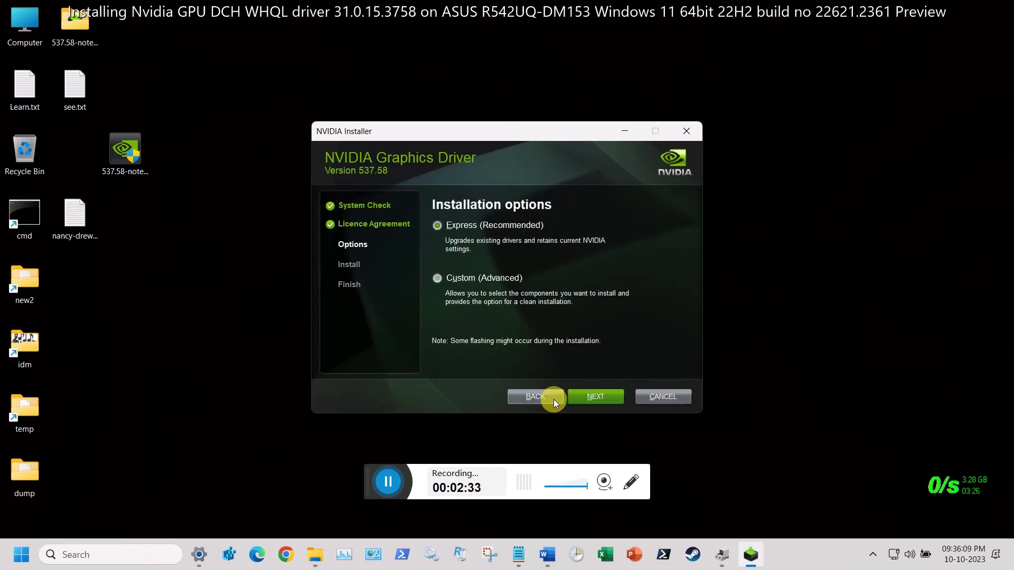
click(609, 398)
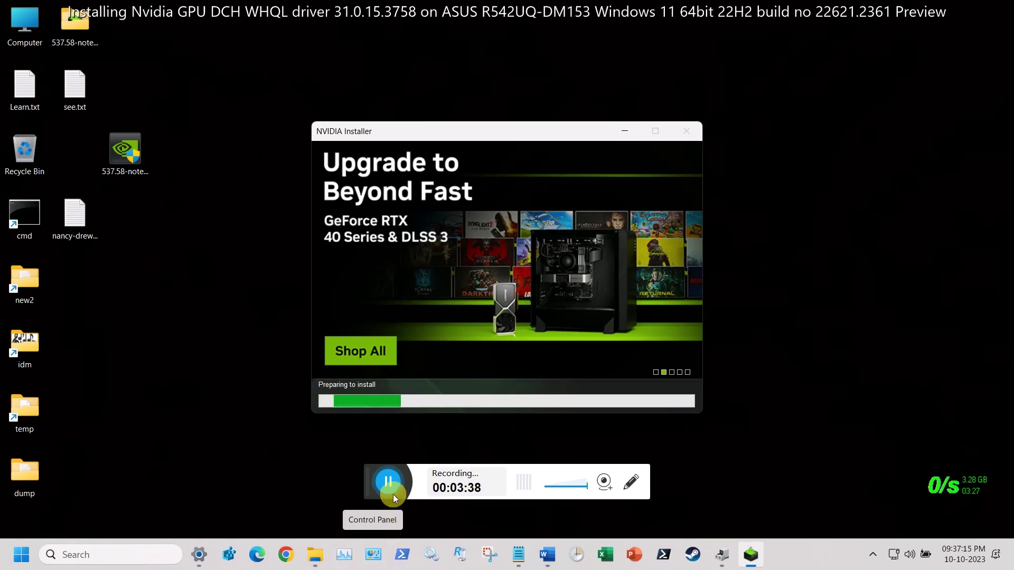
click(392, 488)
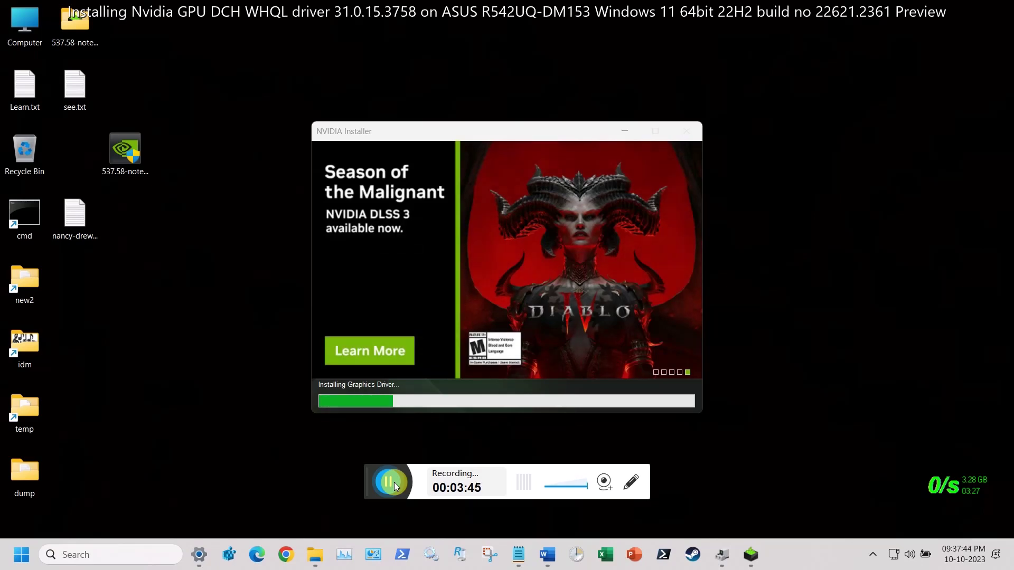
click(394, 482)
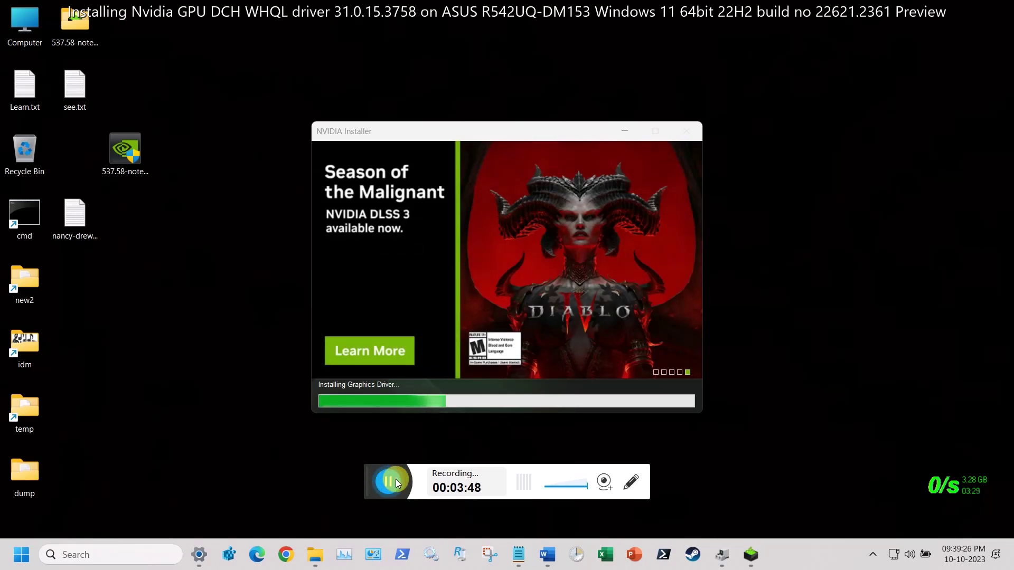
click(397, 482)
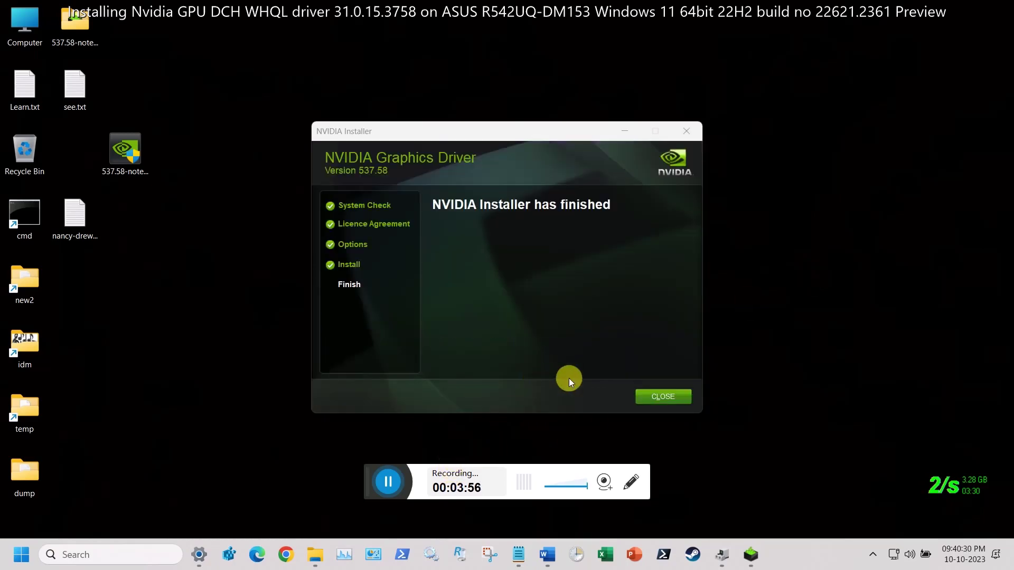
- Close the finished NVIDIA installer
click(662, 400)
click(389, 482)
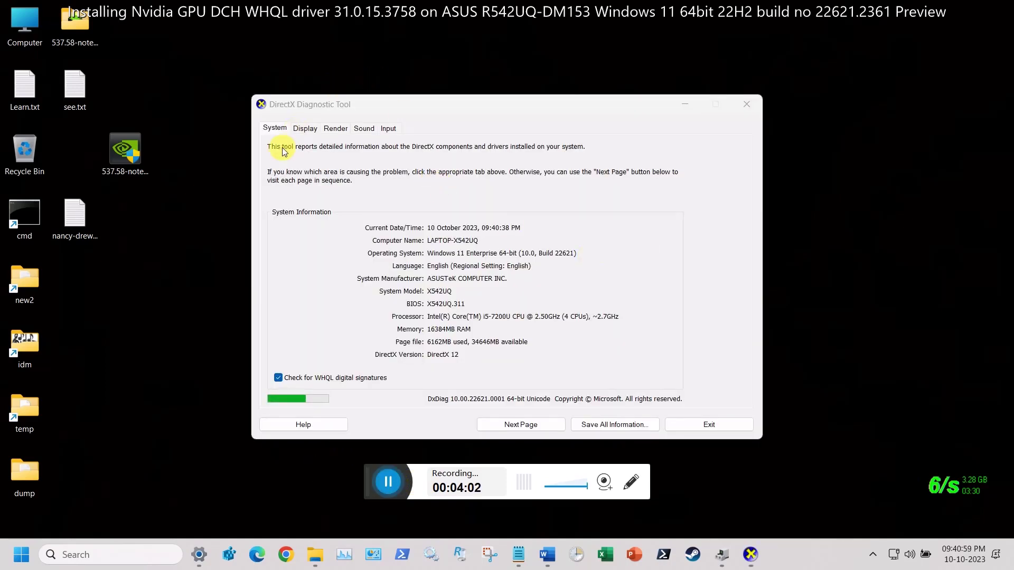
- Review the display, render and sound device details in the DirectX Diagnostic Tool and exit it
click(311, 131)
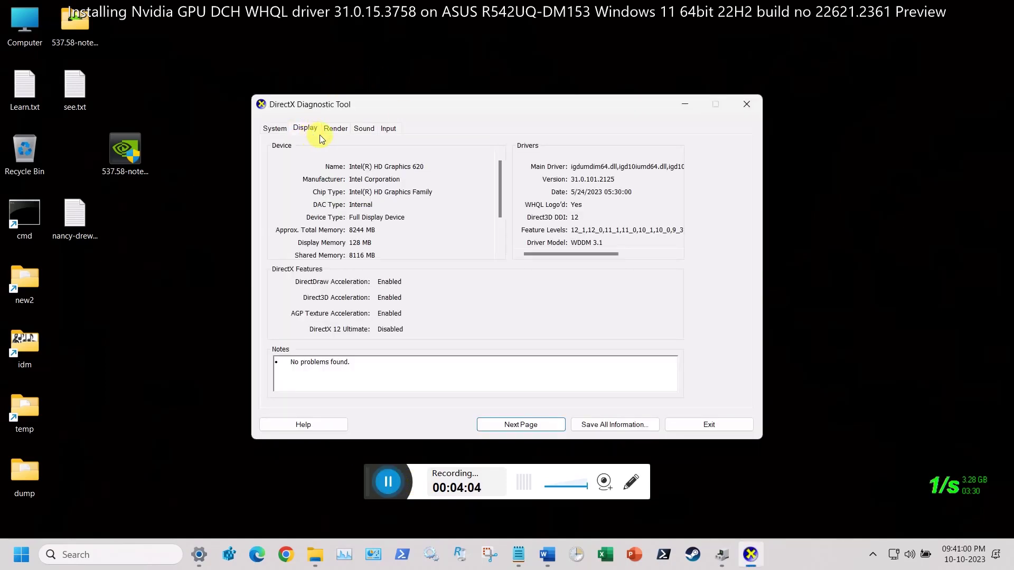
click(337, 131)
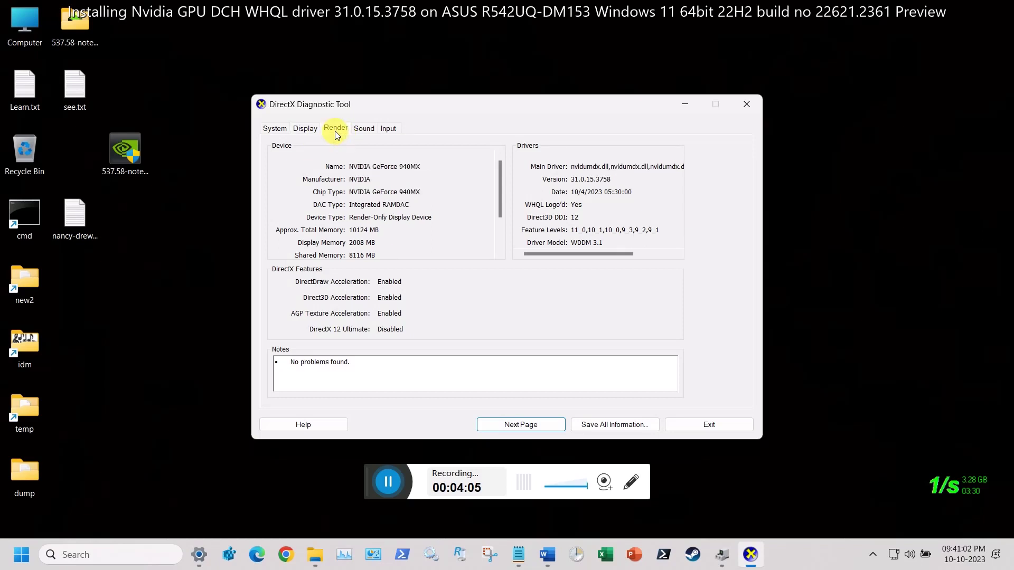
click(363, 133)
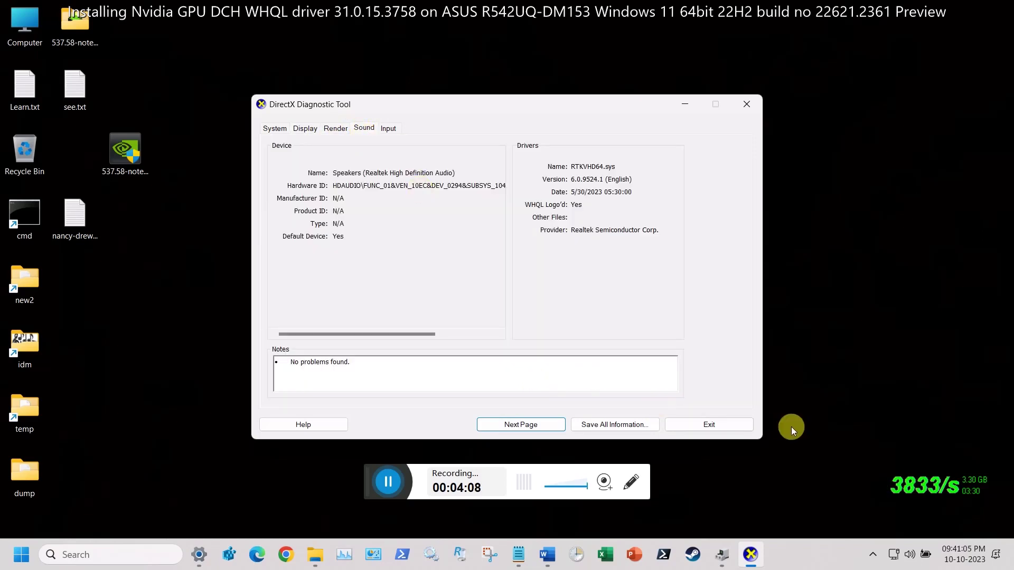
click(731, 429)
click(395, 486)
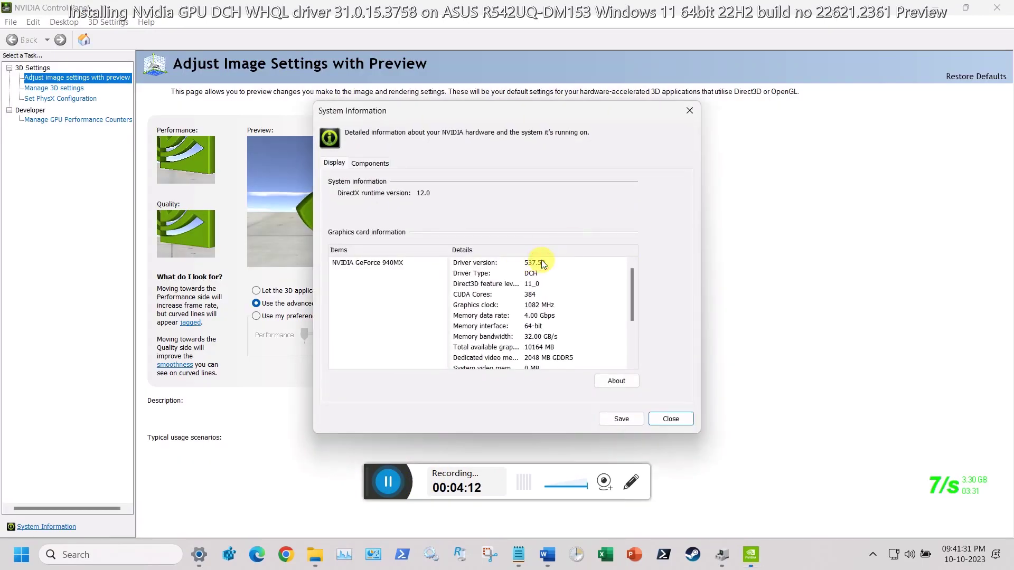
- Close the System Information dialog and the NVIDIA Control Panel
click(666, 419)
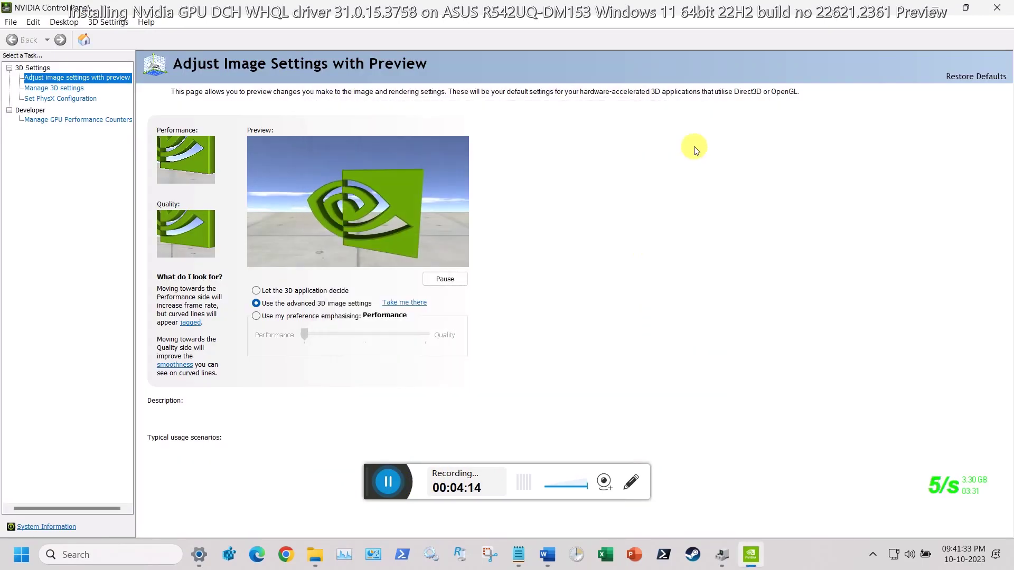
click(996, 8)
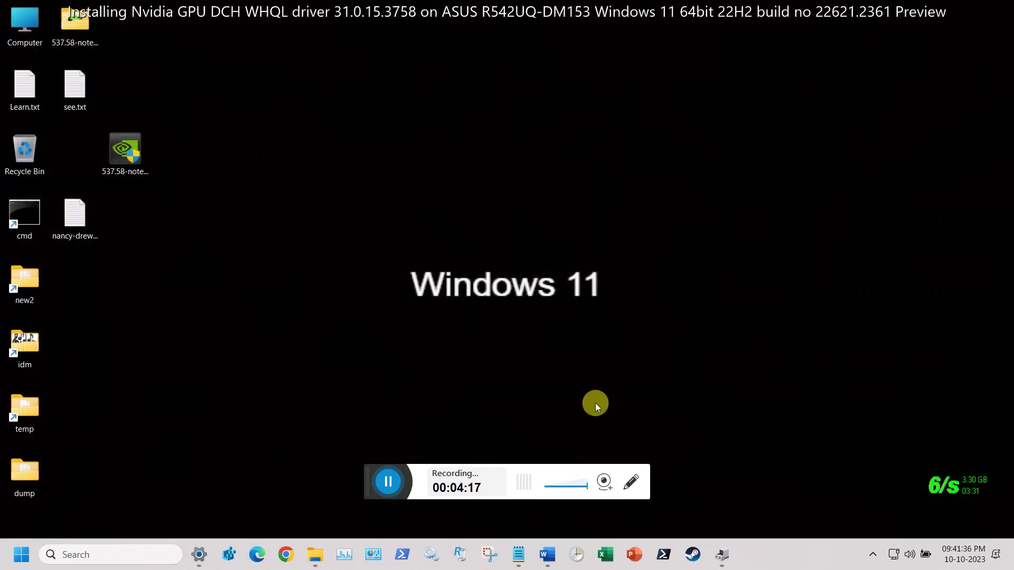
click(381, 484)
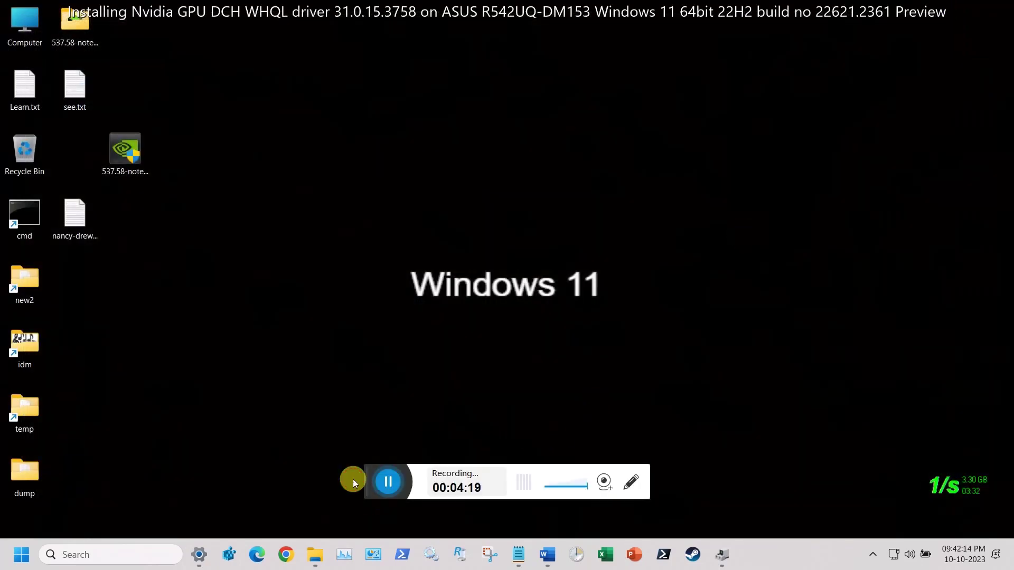
- Return to Device Manager, check the installed driver version and date of the NVIDIA GeForce 940MX, and close its properties
click(721, 555)
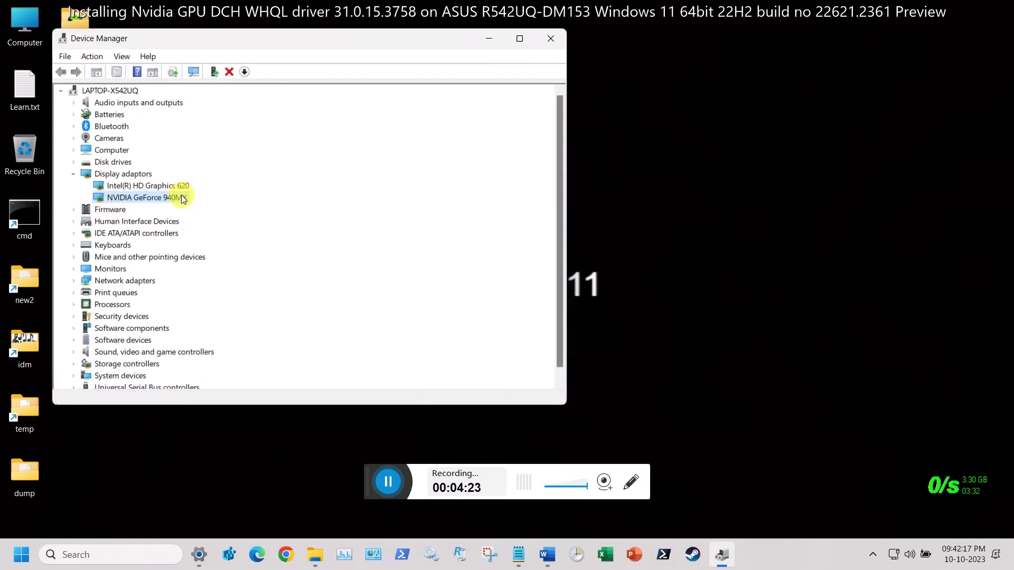
right_click(182, 199)
click(249, 275)
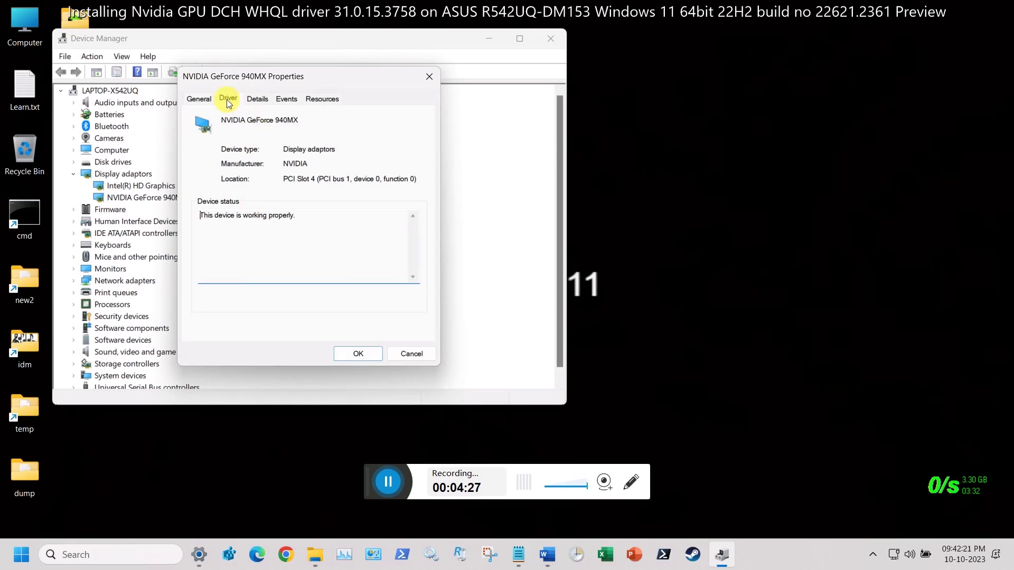
click(228, 99)
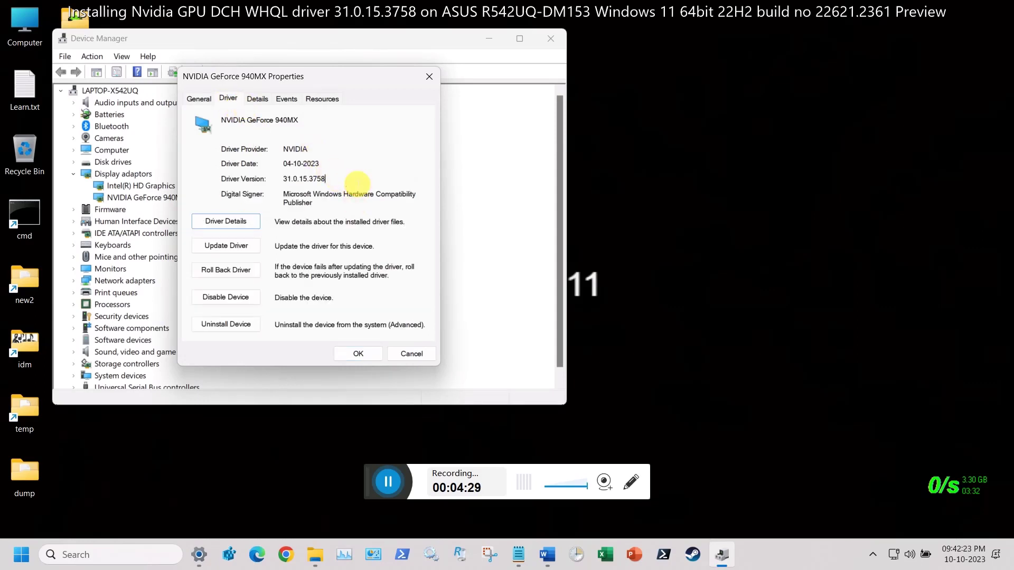
click(359, 353)
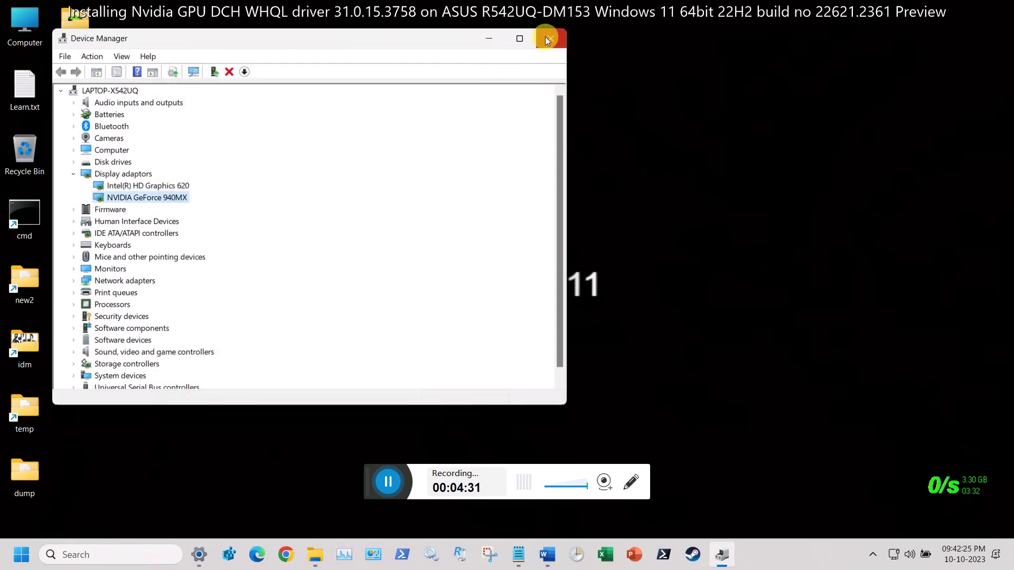